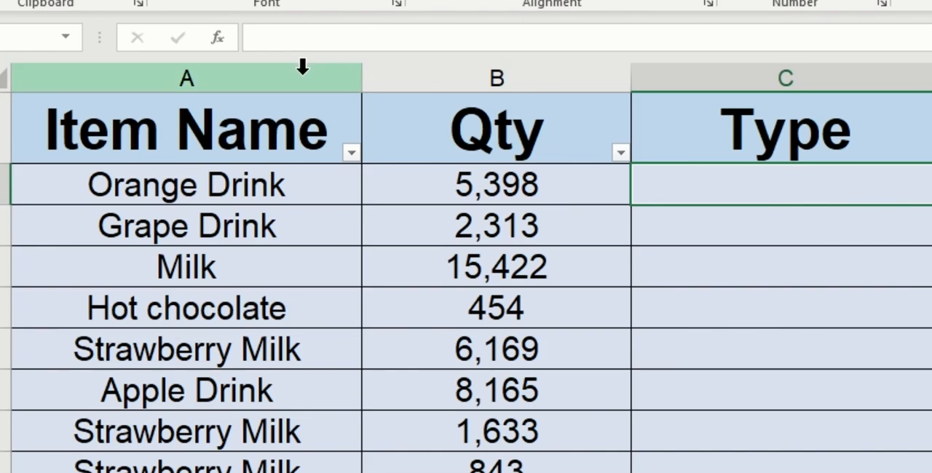
pyautogui.click(302, 67)
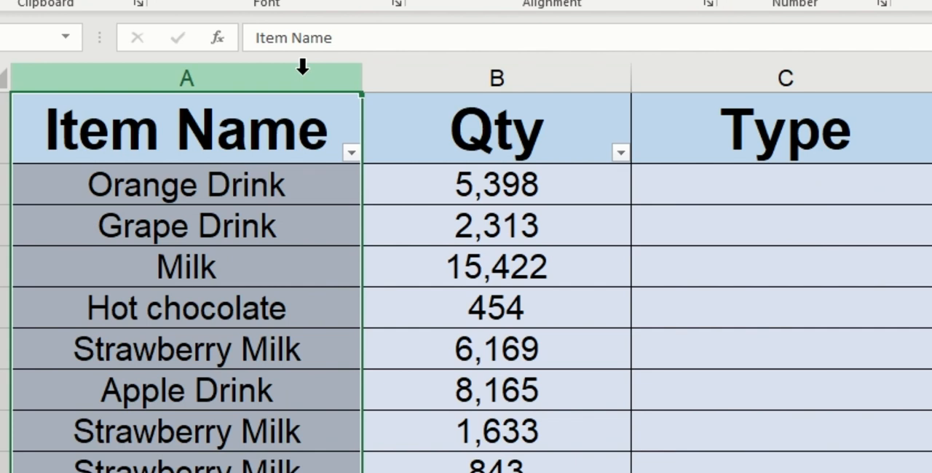
pyautogui.click(408, 76)
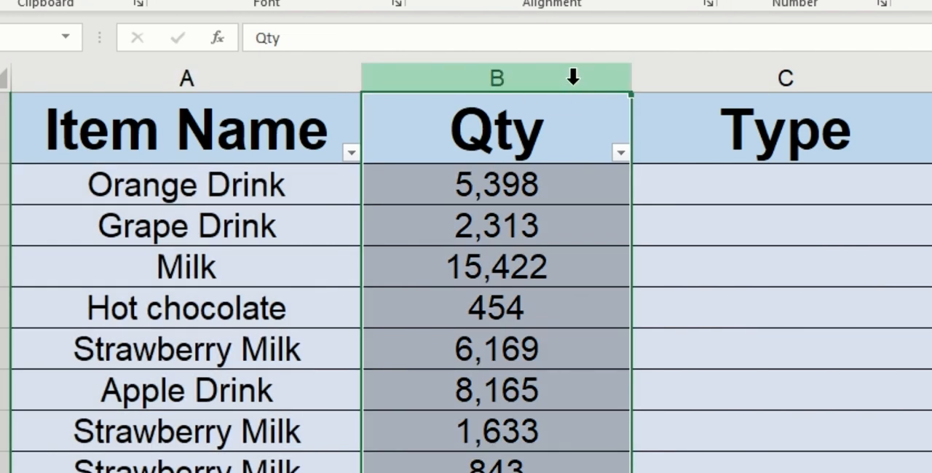
pyautogui.click(673, 78)
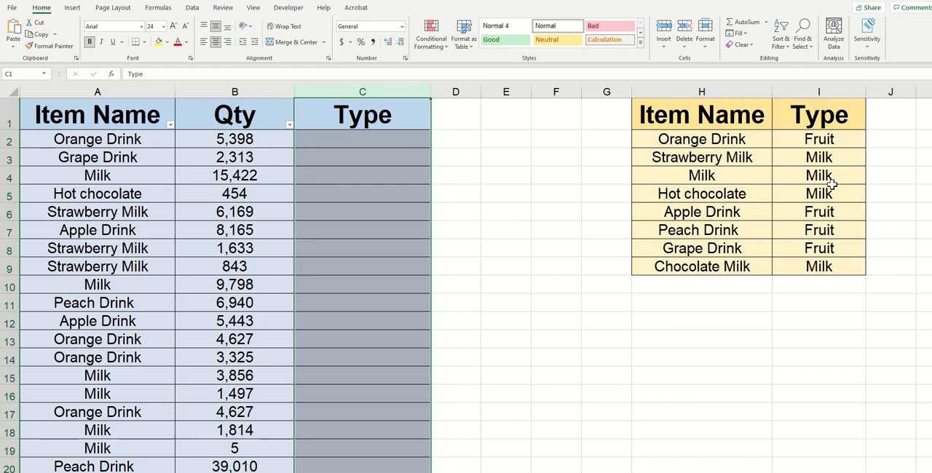
pyautogui.click(166, 208)
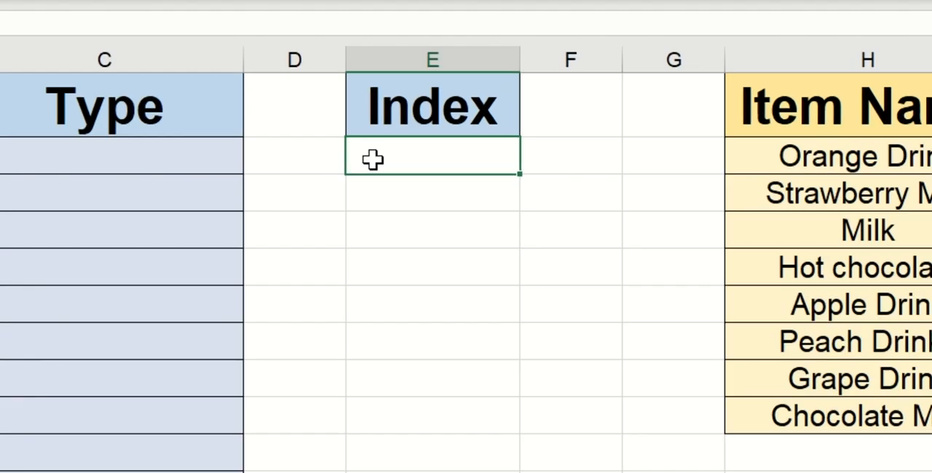
# Enter the formula =INDEX(H2:H9,1) in cell E2 under the Index heading.
pyautogui.doubleClick(495, 142)
pyautogui.write('=index')
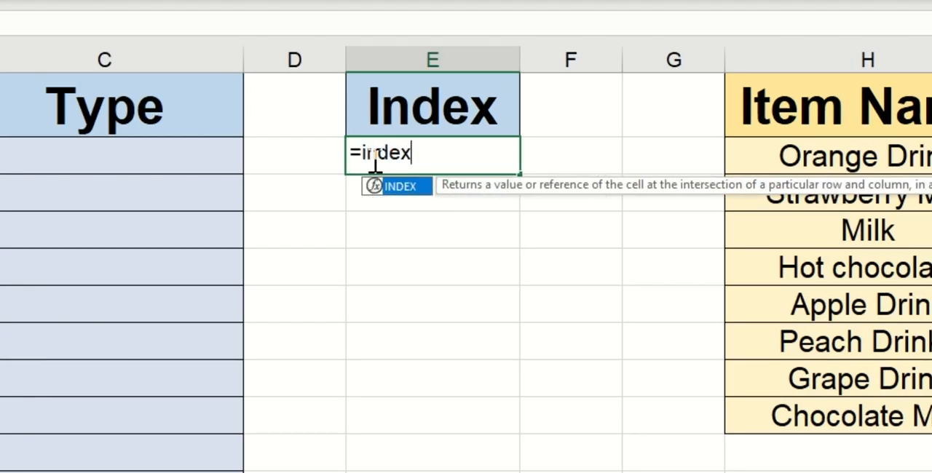
pyautogui.write('(')
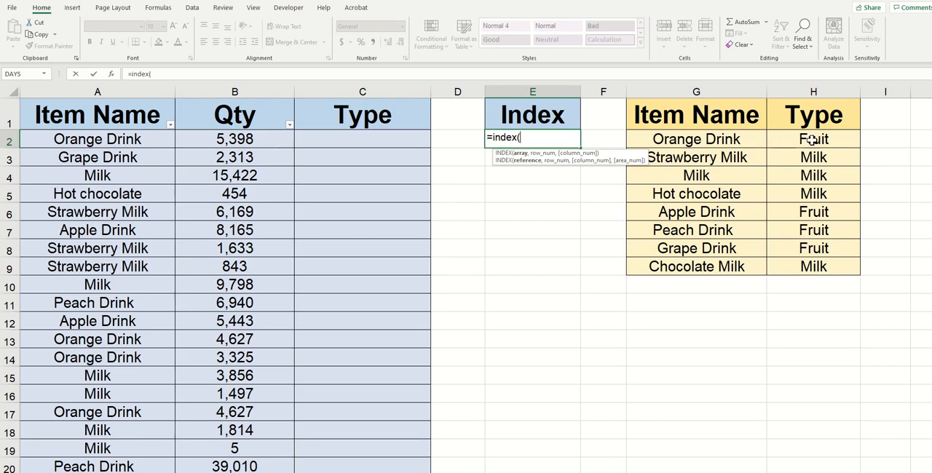
pyautogui.moveTo(778, 136); pyautogui.dragTo(788, 261)
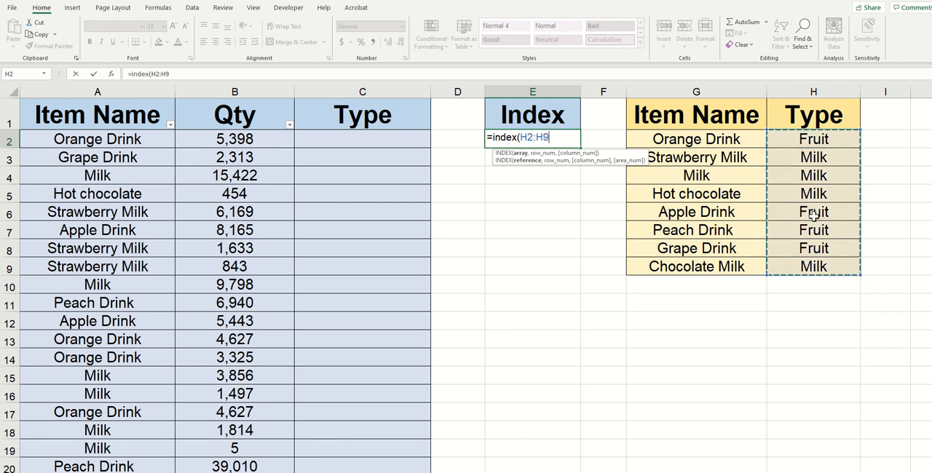
pyautogui.write(',')
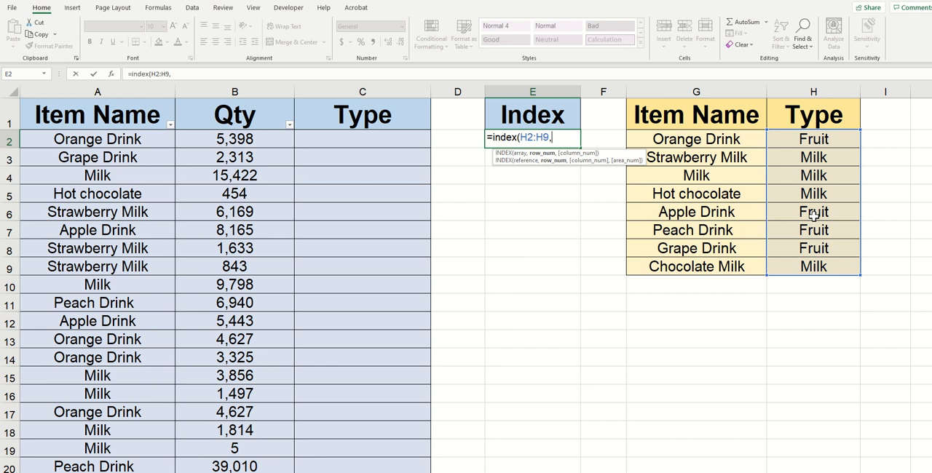
pyautogui.write('1)')
pyautogui.press('Return')
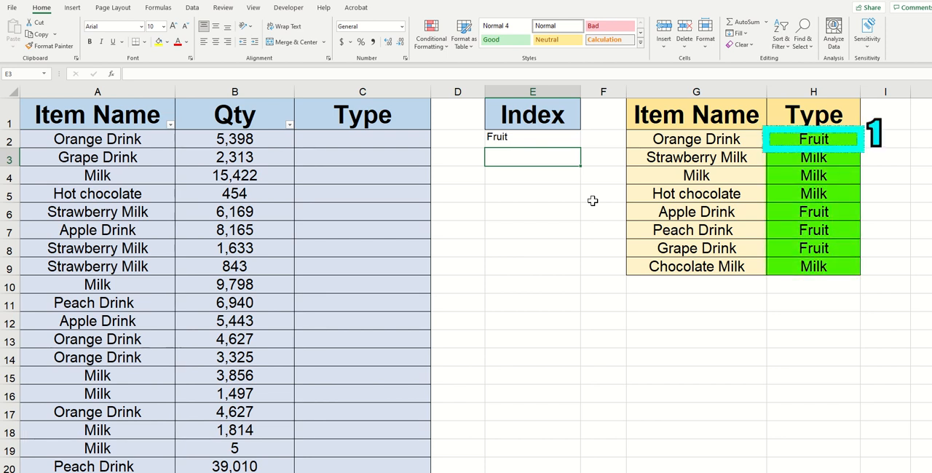
# Change the row number in the INDEX formula in E2 to 4.
pyautogui.click(524, 143)
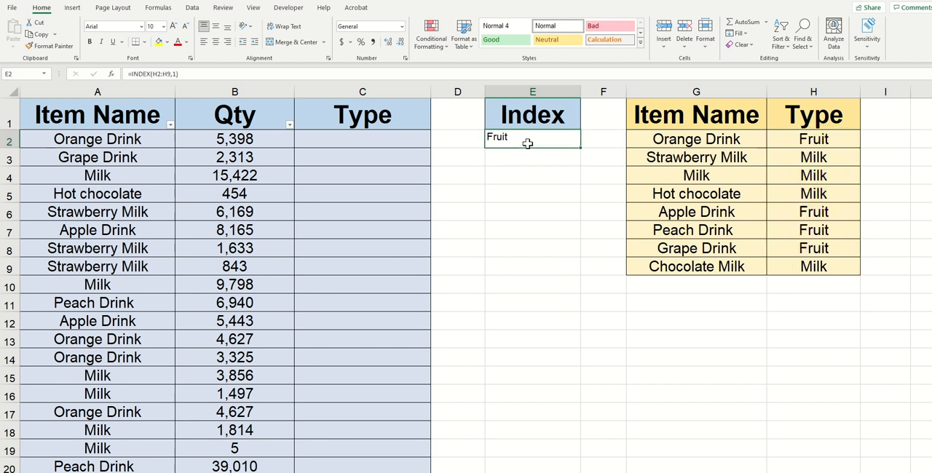
pyautogui.click(177, 73)
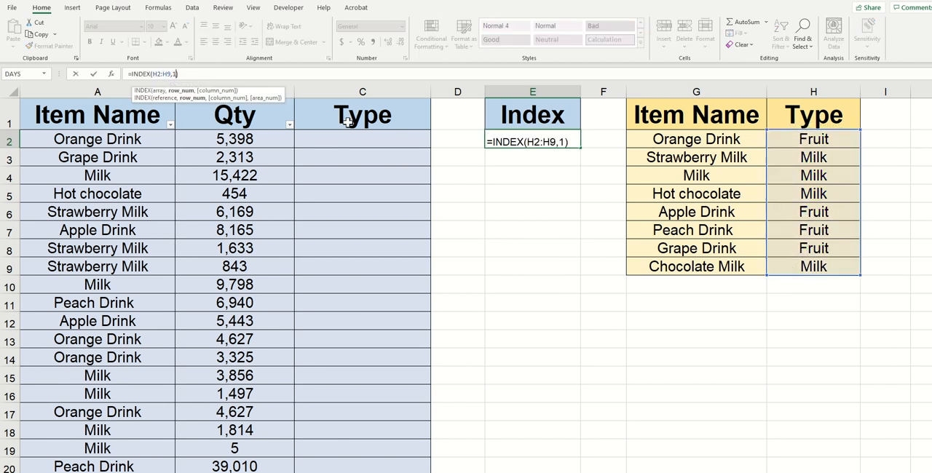
pyautogui.press('BackSpace')
pyautogui.write('4')
pyautogui.press('Return')
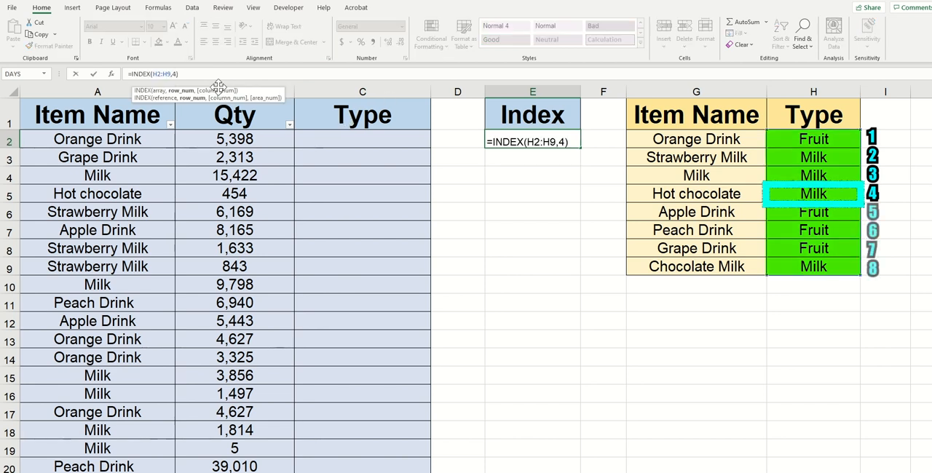
# Change the row number in the INDEX formula in E2 to 8.
pyautogui.press('BackSpace')
pyautogui.write('8')
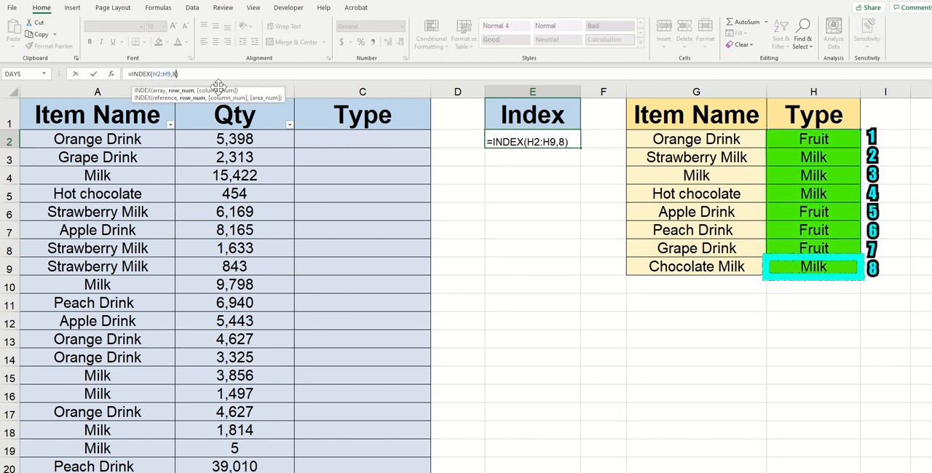
pyautogui.press('Return')
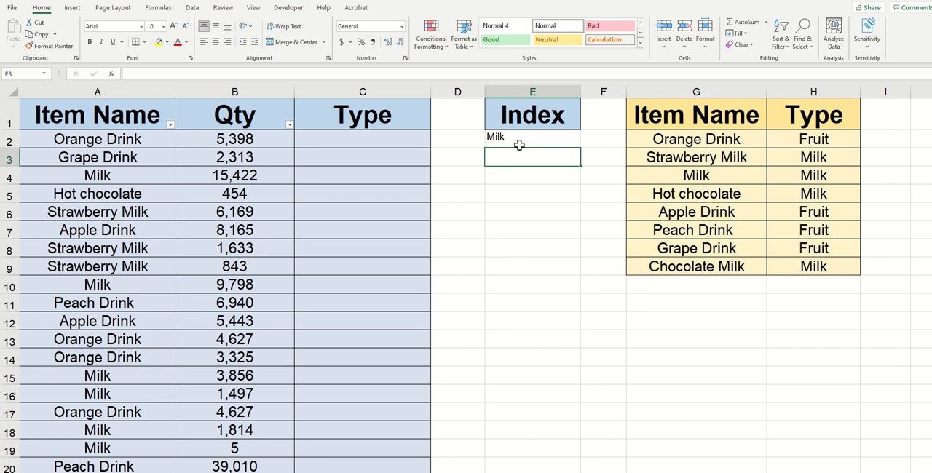
# Clear the INDEX formula from E2 and change the heading in E1 to Match.
pyautogui.click(526, 139)
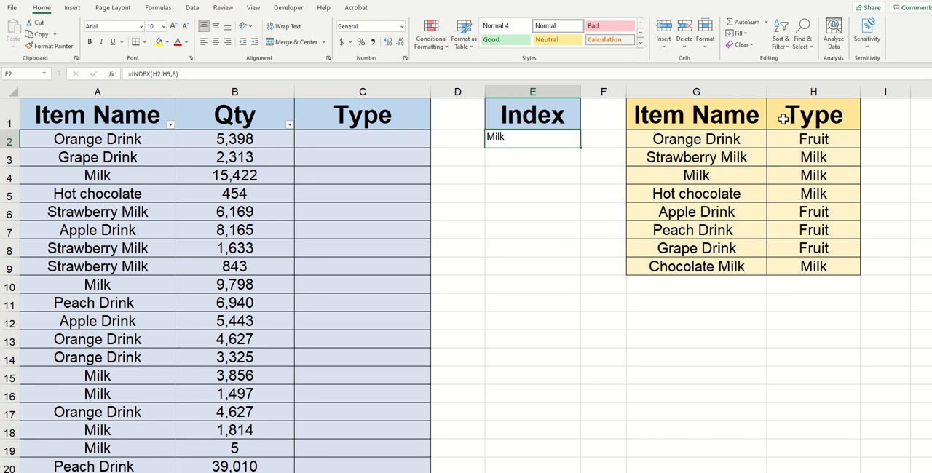
pyautogui.doubleClick(537, 137)
pyautogui.moveTo(569, 137); pyautogui.dragTo(429, 138)
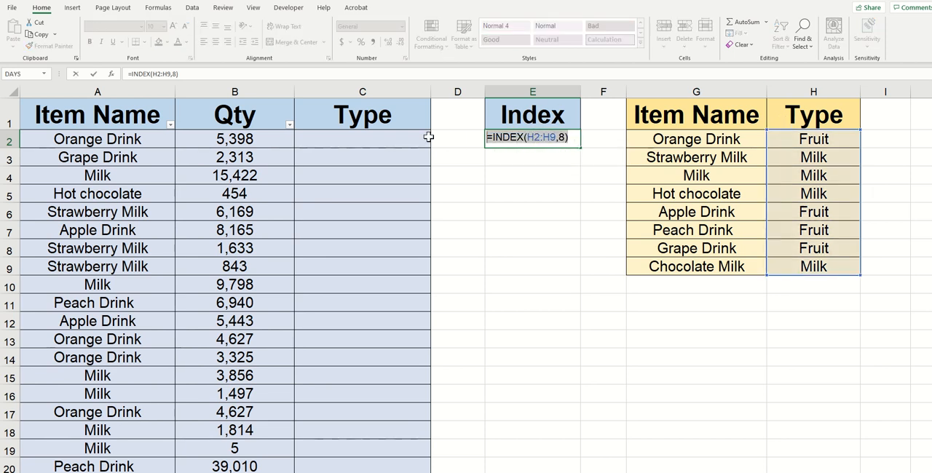
pyautogui.press('BackSpace')
pyautogui.click(537, 115)
pyautogui.write('Match')
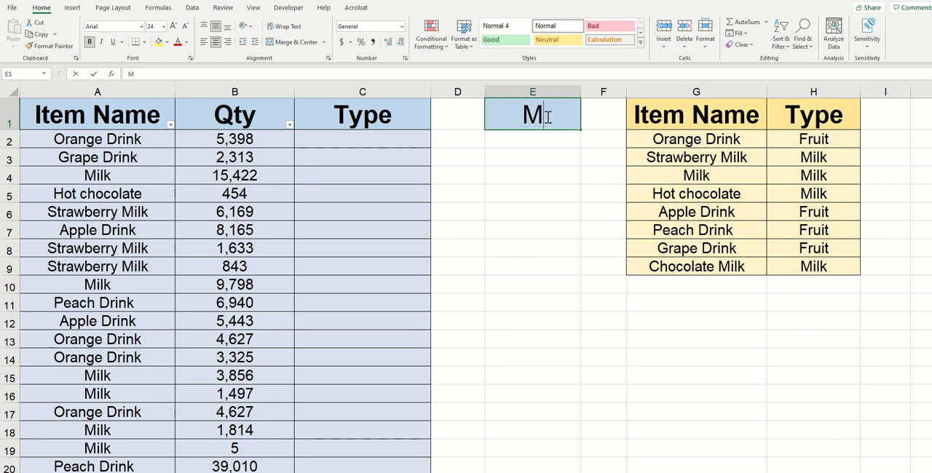
pyautogui.press('Return')
# Enter the exact-match formula =MATCH(A2,G2:G9,0) in cell E2 under the Match heading.
pyautogui.write('=')
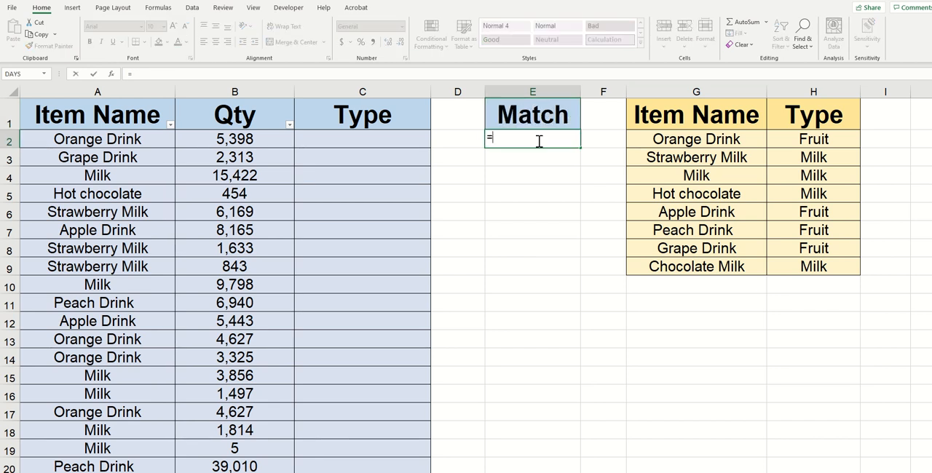
pyautogui.write('match(')
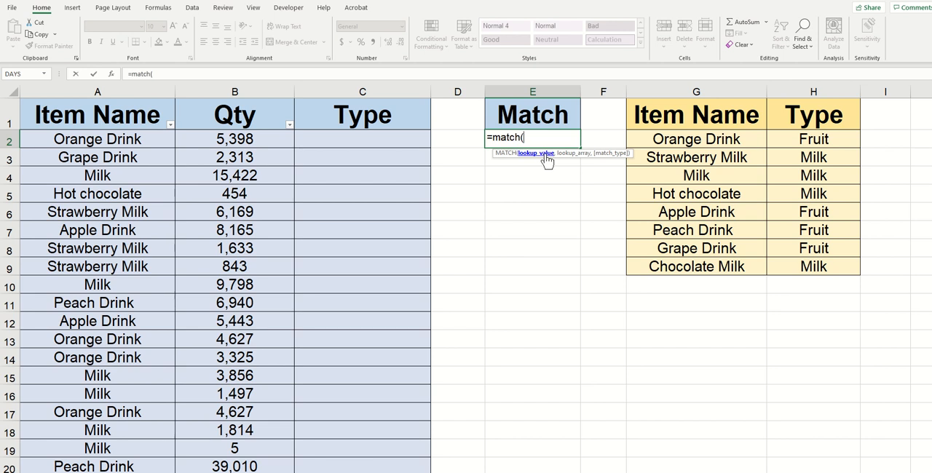
pyautogui.click(155, 141)
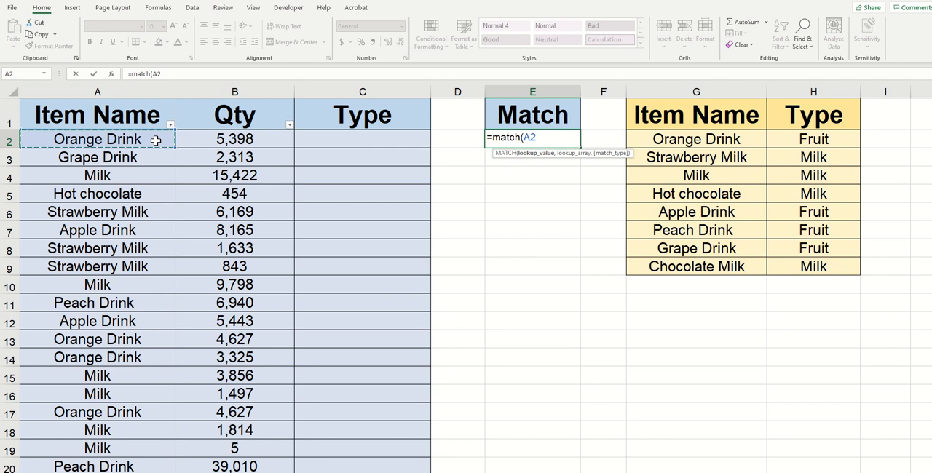
pyautogui.write(',')
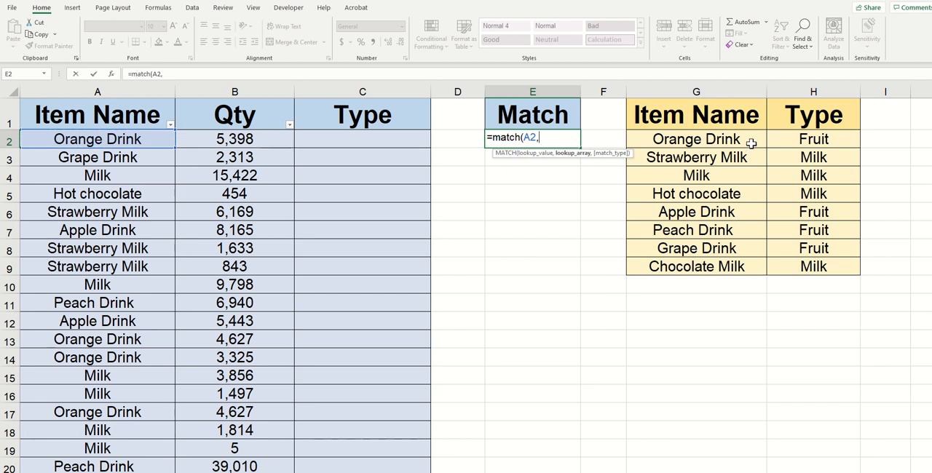
pyautogui.moveTo(751, 144); pyautogui.dragTo(667, 244)
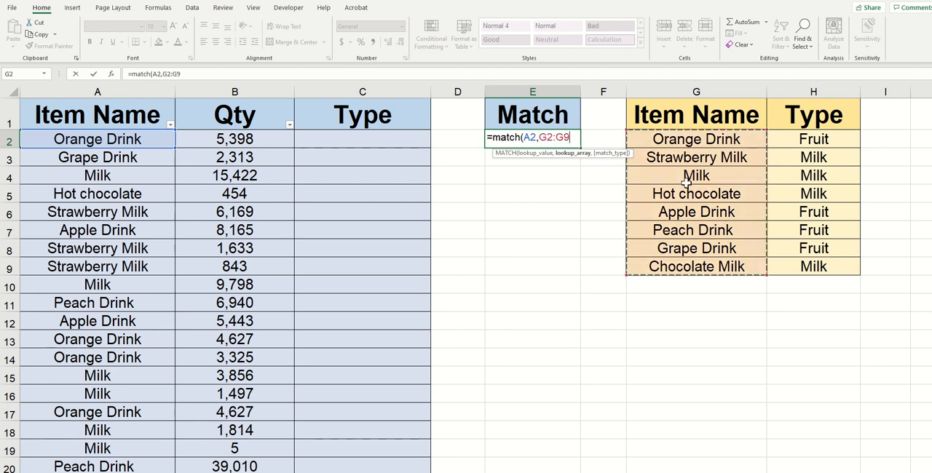
pyautogui.write(',')
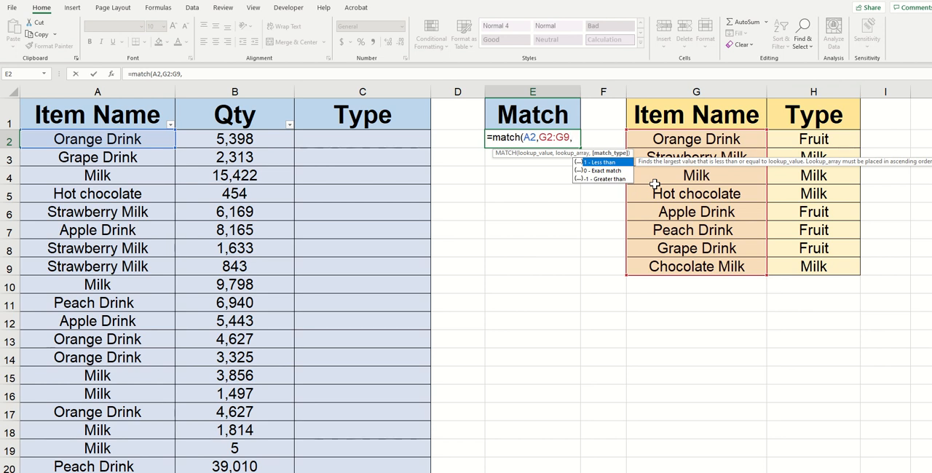
pyautogui.write('0)')
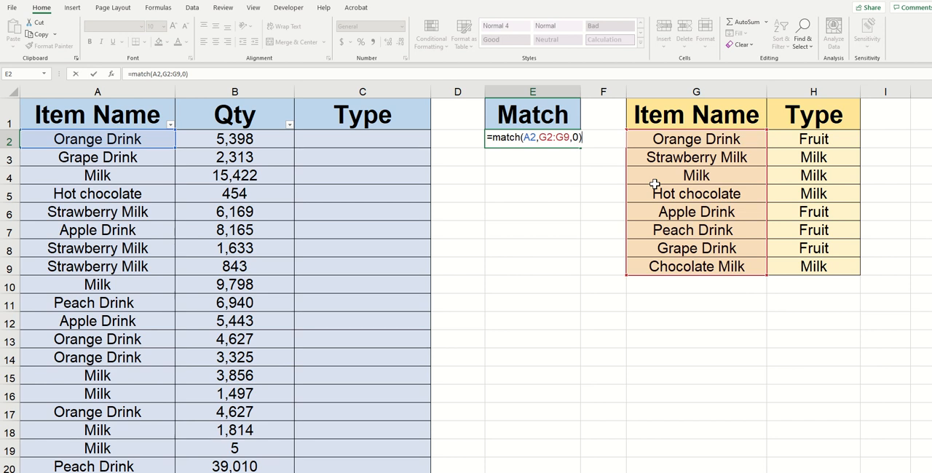
pyautogui.press('Return')
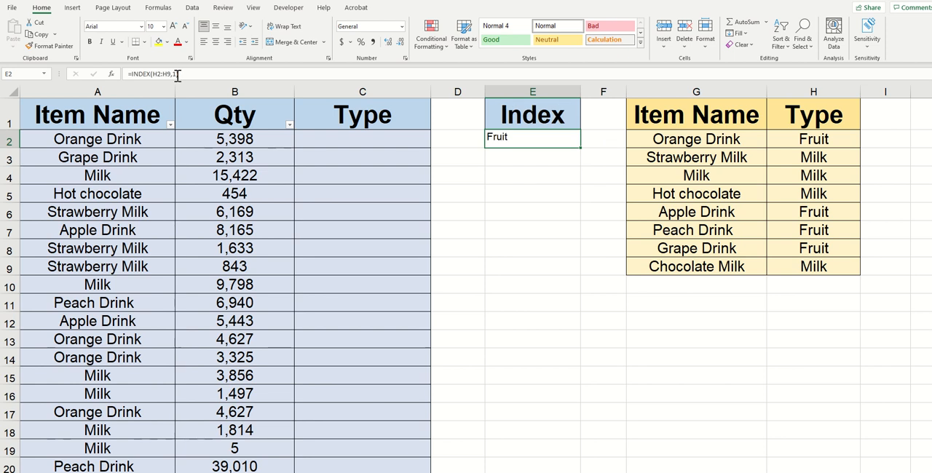
# Set the row number of the INDEX formula in E2 to 4.
pyautogui.click(177, 73)
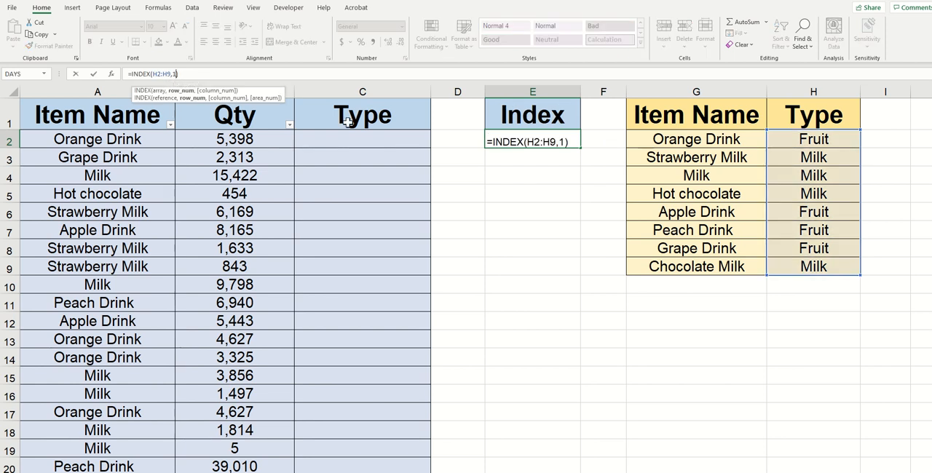
pyautogui.press('BackSpace')
pyautogui.write('4')
pyautogui.press('Return')
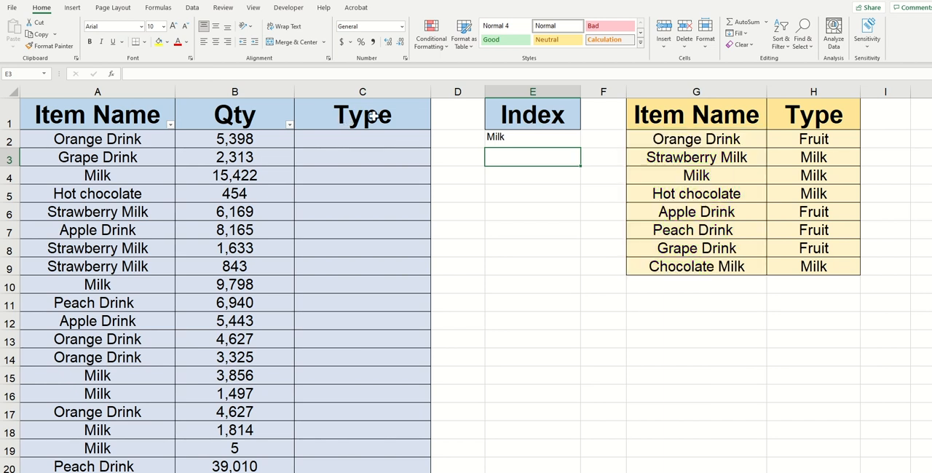
# Set the row number of the INDEX formula in E2 to 8.
pyautogui.doubleClick(540, 135)
pyautogui.press('BackSpace')
pyautogui.write('8')
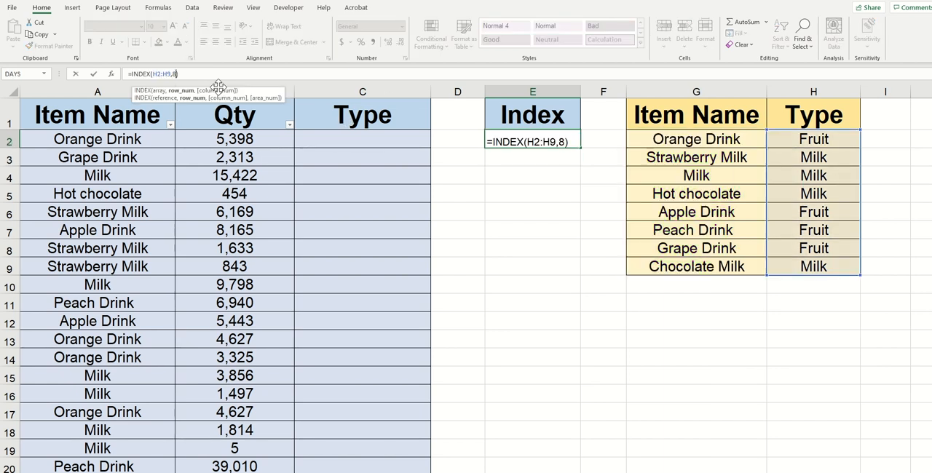
pyautogui.press('Return')
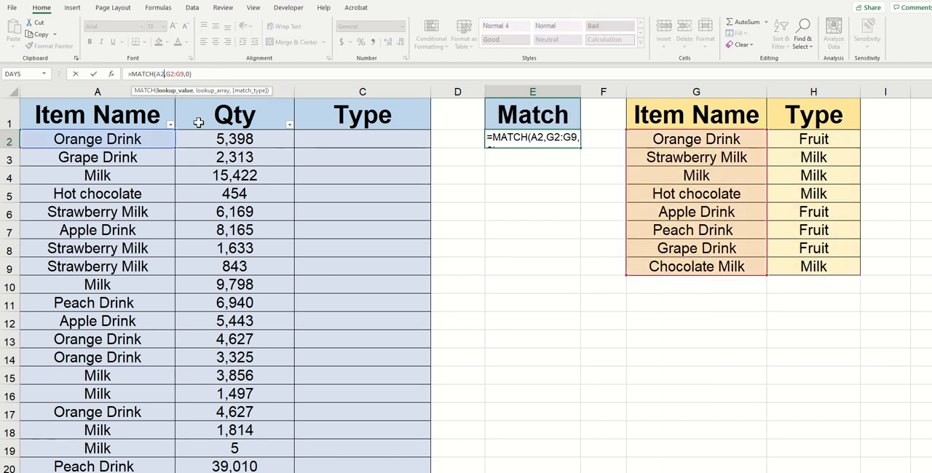
# Change the lookup value of the MATCH formula in E2 to A4.
pyautogui.press('BackSpace')
pyautogui.write('4,G2:G9,0)')
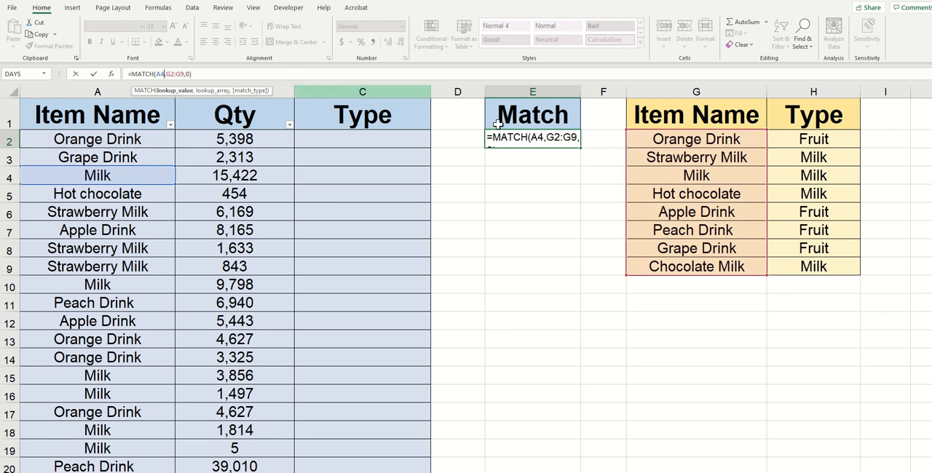
pyautogui.click(243, 73)
pyautogui.press('Return')
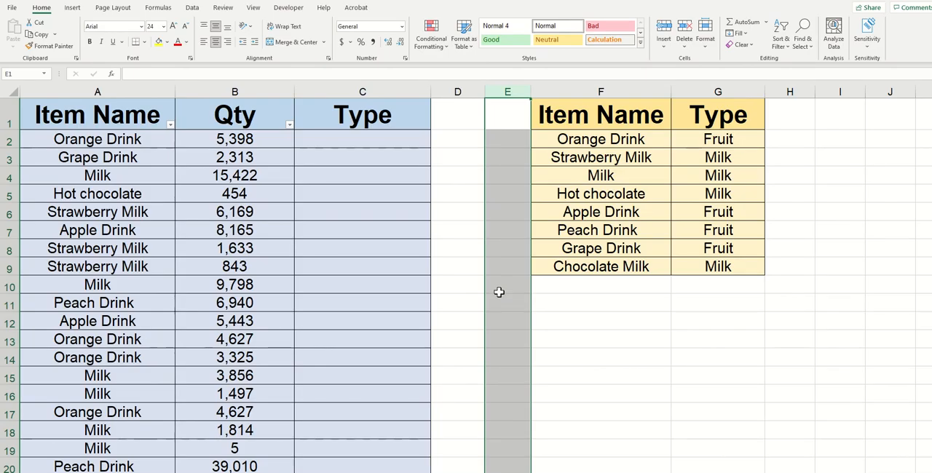
# Begin an INDEX formula in cell C2 with the yellow table's Type values G2:G9 as the array.
pyautogui.scroll(-1, 466, 233)
pyautogui.scroll(1, 480, 212)
pyautogui.click(401, 139)
pyautogui.doubleClick(373, 137)
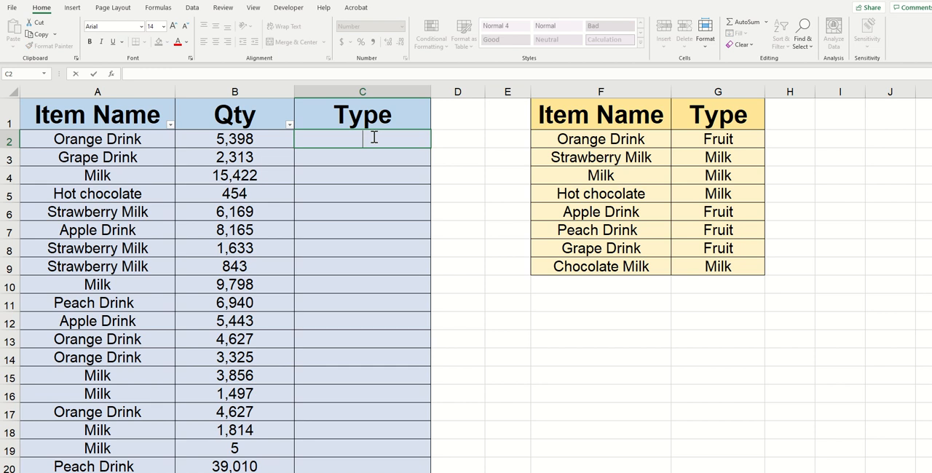
pyautogui.write('=')
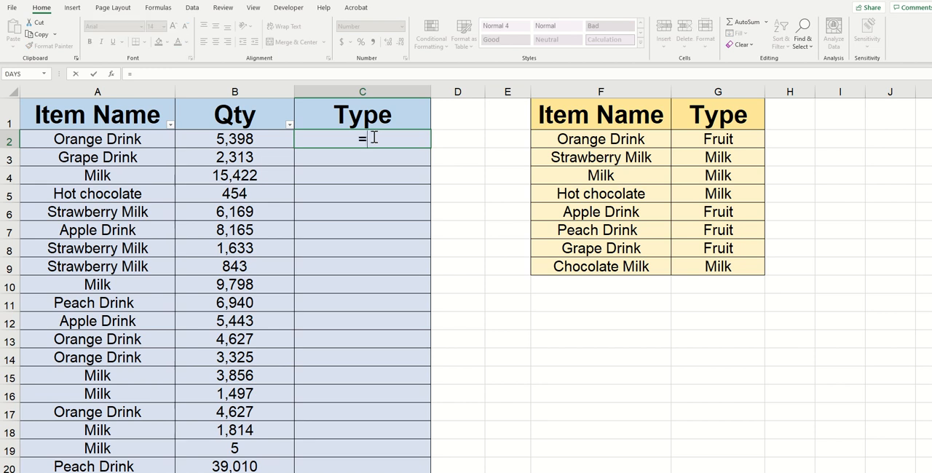
pyautogui.write('index(')
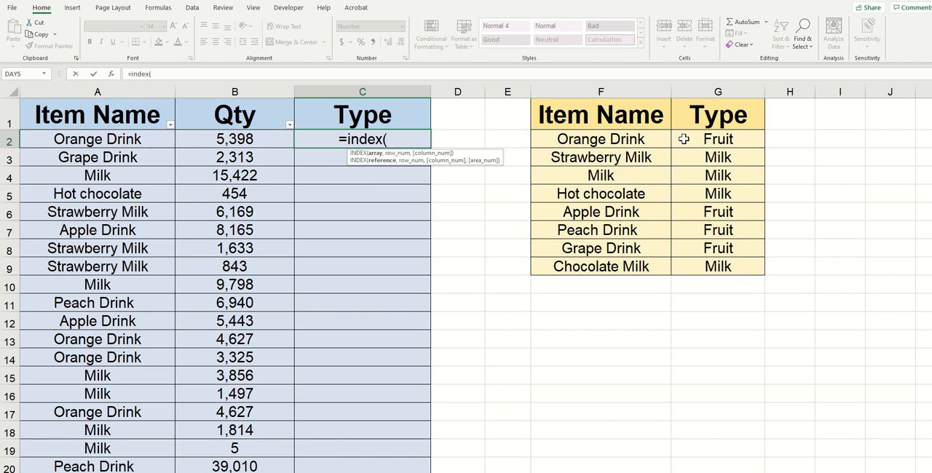
pyautogui.moveTo(684, 138); pyautogui.dragTo(689, 264)
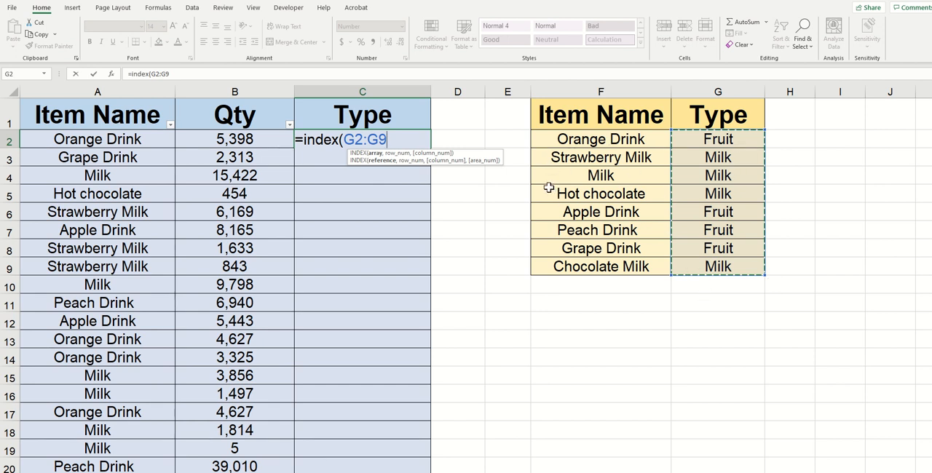
# Make the INDEX array in C2's formula absolute as $G$2:$G$9.
pyautogui.click(392, 137)
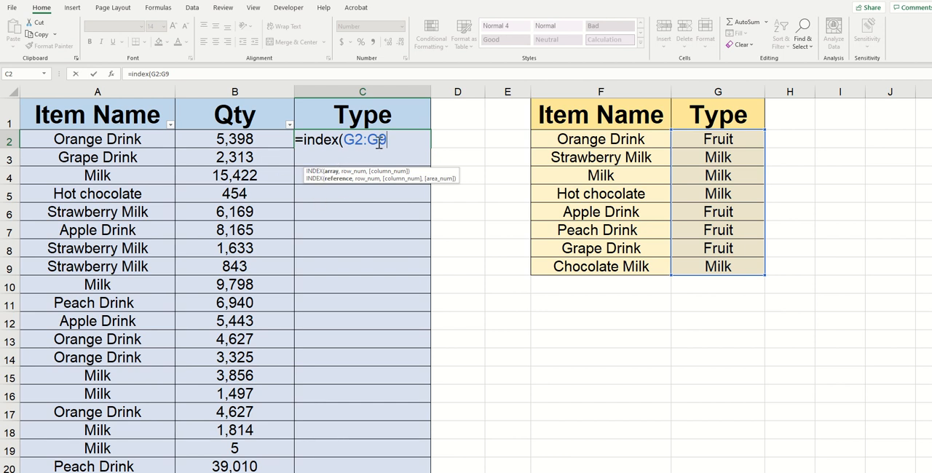
pyautogui.press('F4')
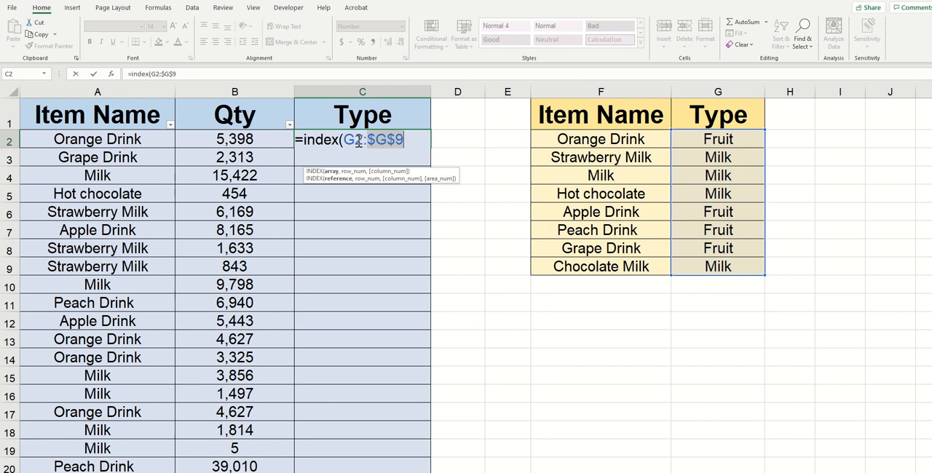
pyautogui.click(359, 140)
pyautogui.press('F4')
# Nest a MATCH function as the INDEX row number, with lookup value A2 and lookup array F2:F9.
pyautogui.click(419, 141)
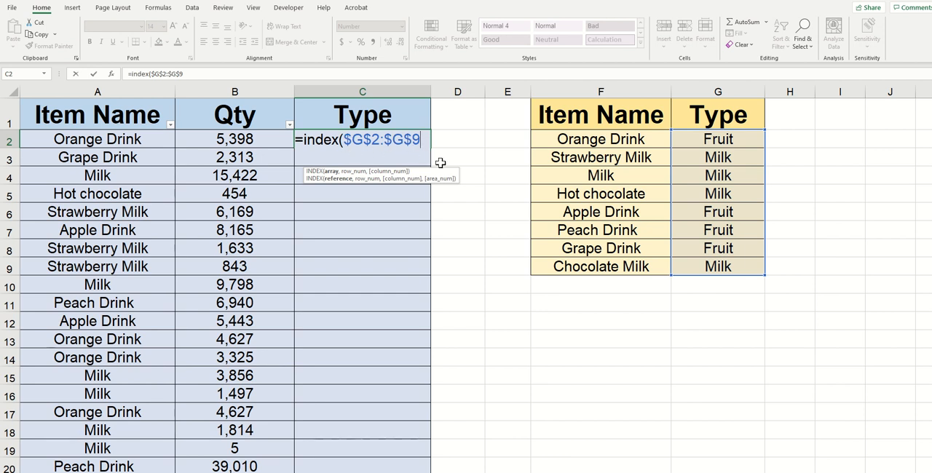
pyautogui.write(',')
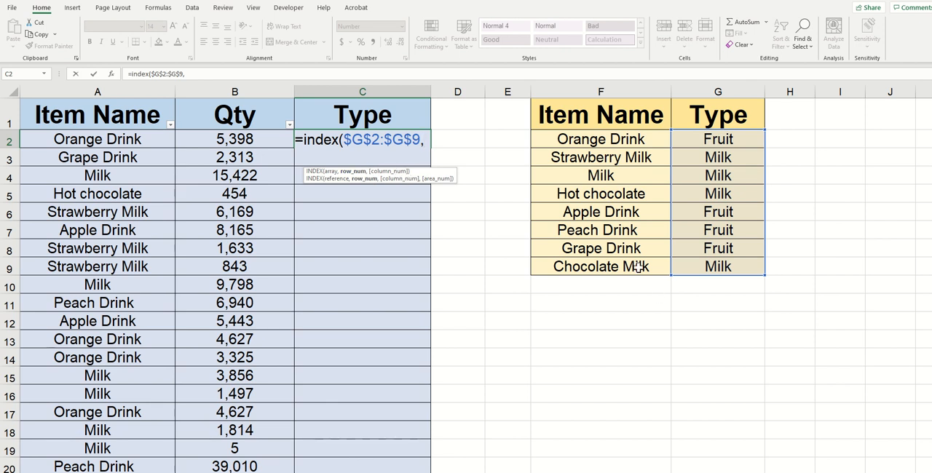
pyautogui.write('match(')
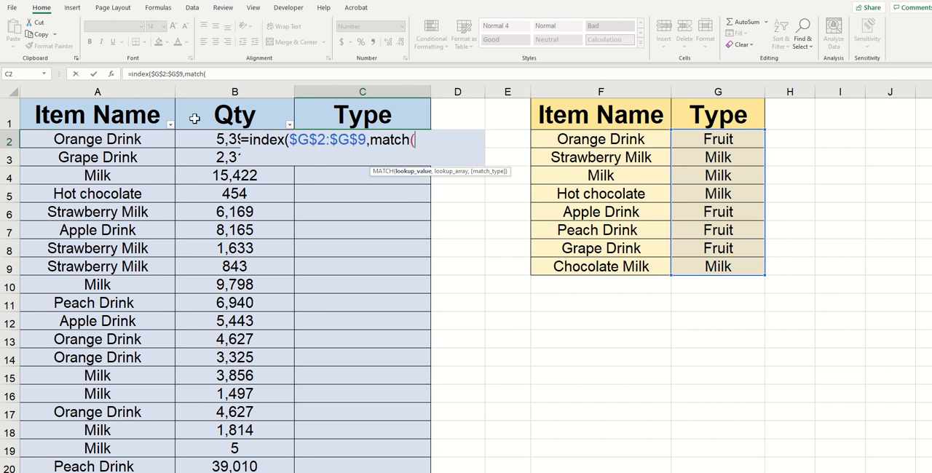
pyautogui.click(140, 139)
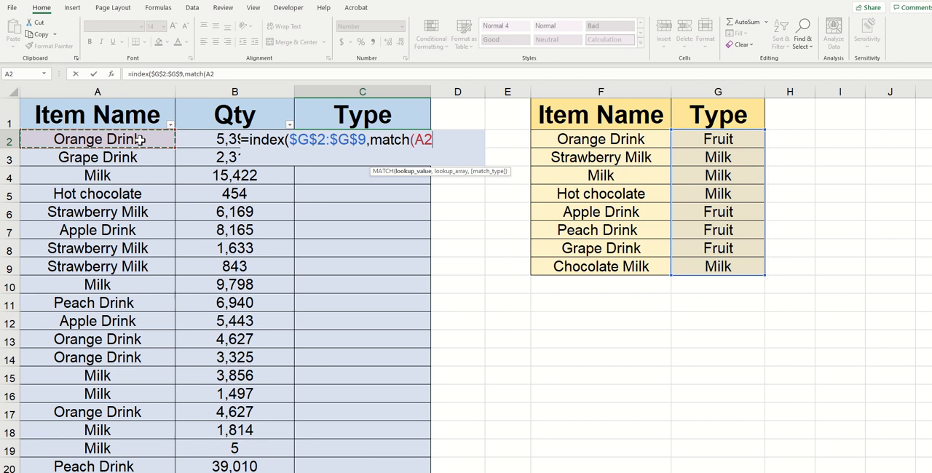
pyautogui.write(',')
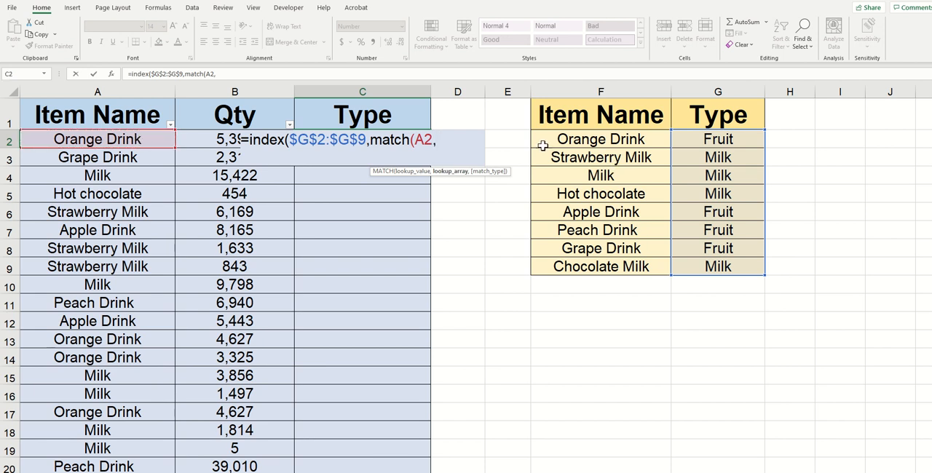
pyautogui.click(568, 138)
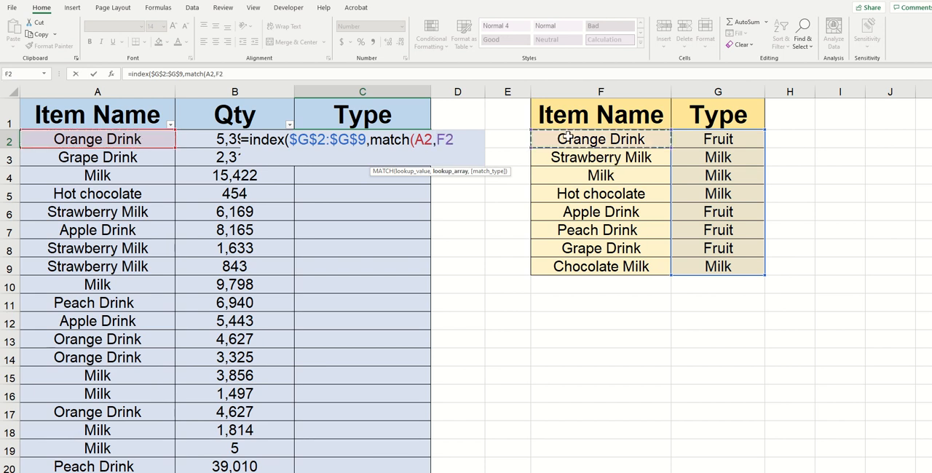
pyautogui.moveTo(568, 138); pyautogui.dragTo(592, 266)
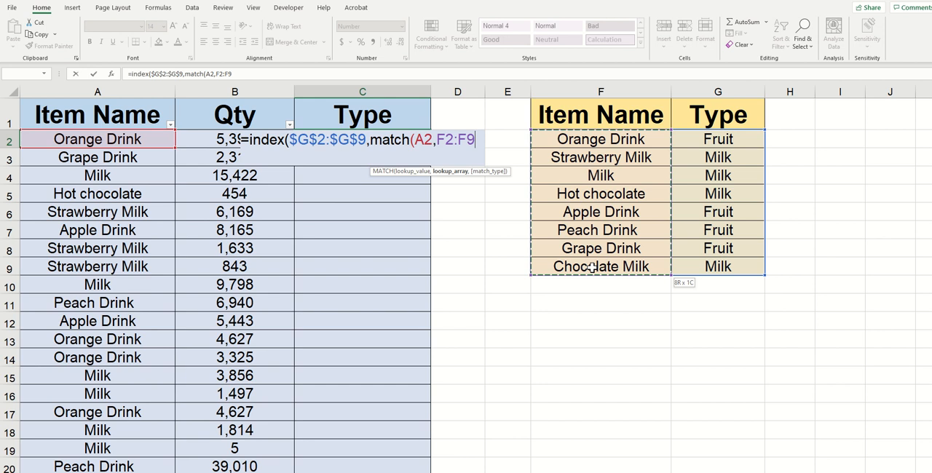
# Make the MATCH lookup array in C2's formula absolute as $F$2:$F$9.
pyautogui.click(445, 139)
pyautogui.press('F4')
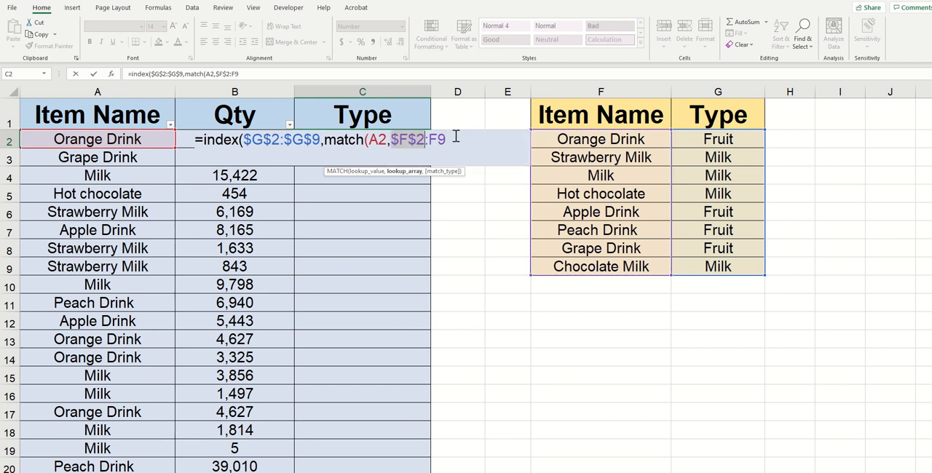
pyautogui.click(440, 140)
pyautogui.press('F4')
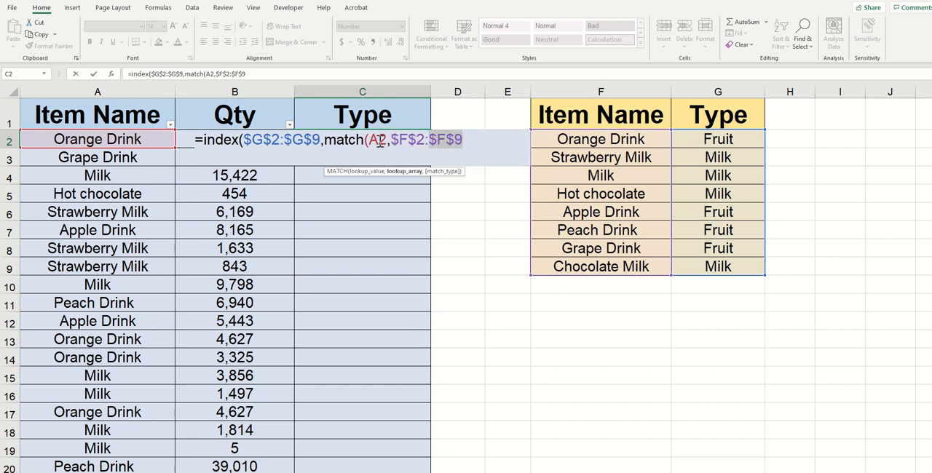
# Set the MATCH type to 0 for an exact match and complete the INDEX and MATCH formula in C2.
pyautogui.click(466, 140)
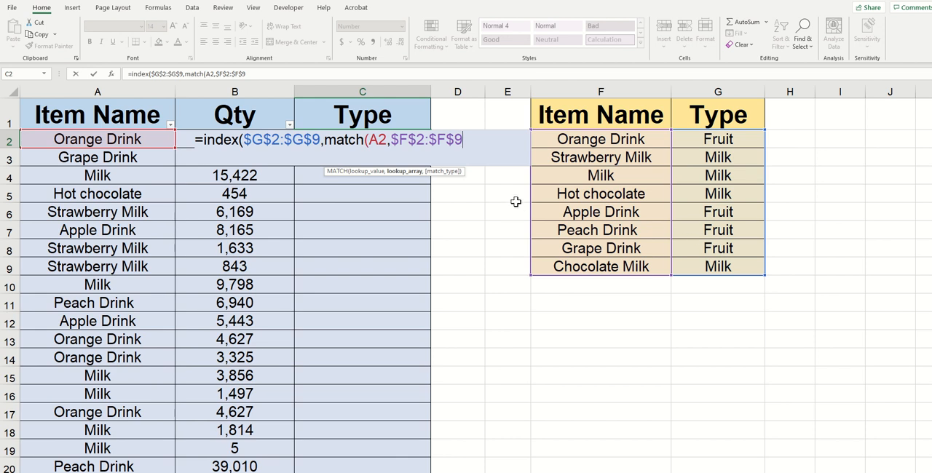
pyautogui.write(',')
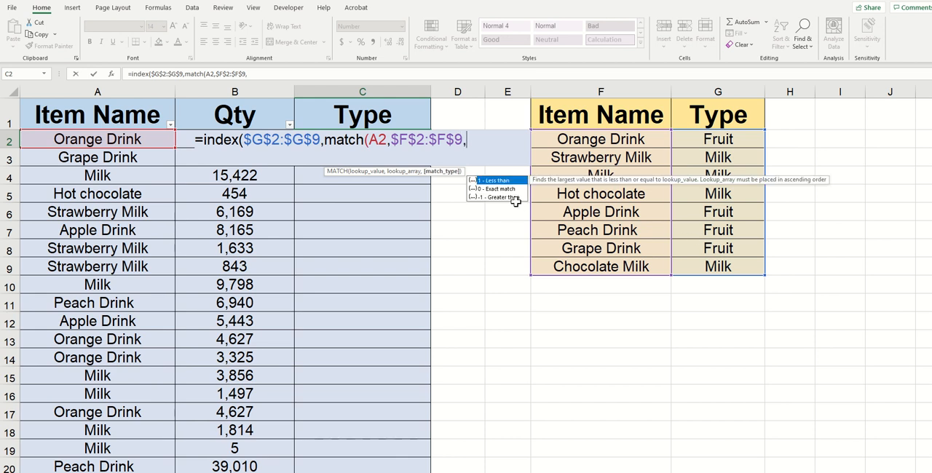
pyautogui.write('0)')
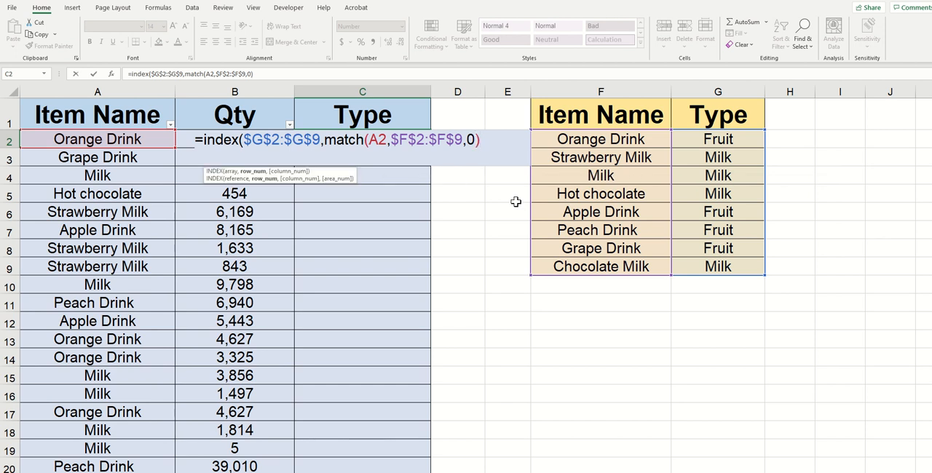
pyautogui.write(')')
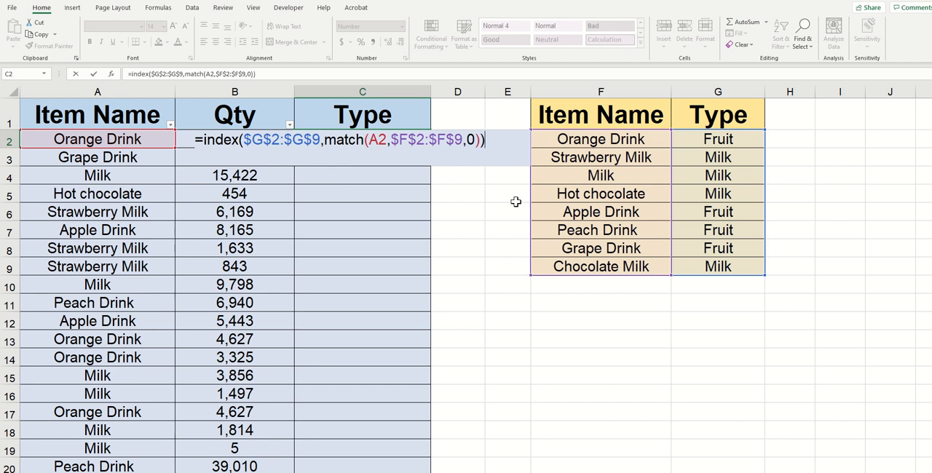
pyautogui.press('Return')
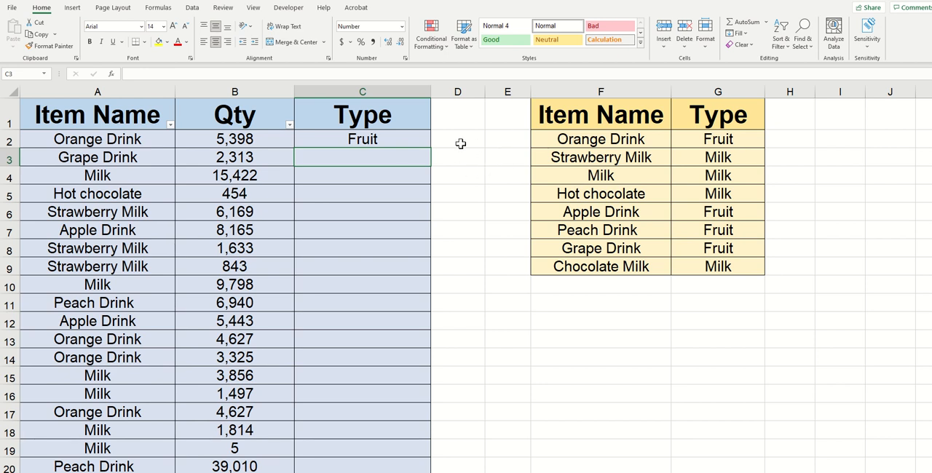
# Fill the INDEX and MATCH formula from C2 down the whole Type column.
pyautogui.click(400, 137)
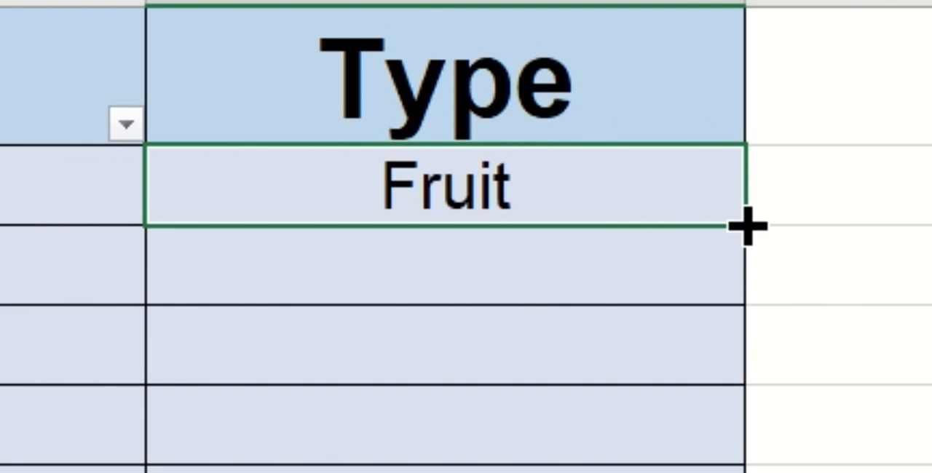
pyautogui.doubleClick(748, 227)
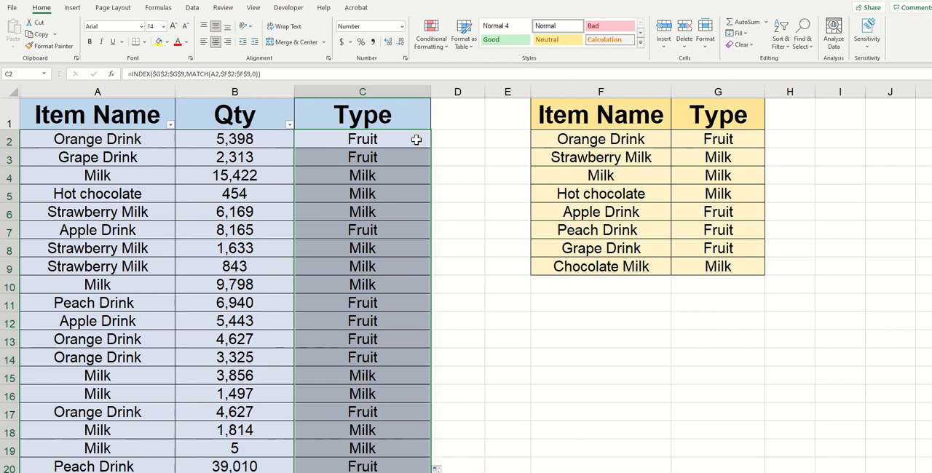
pyautogui.click(386, 244)
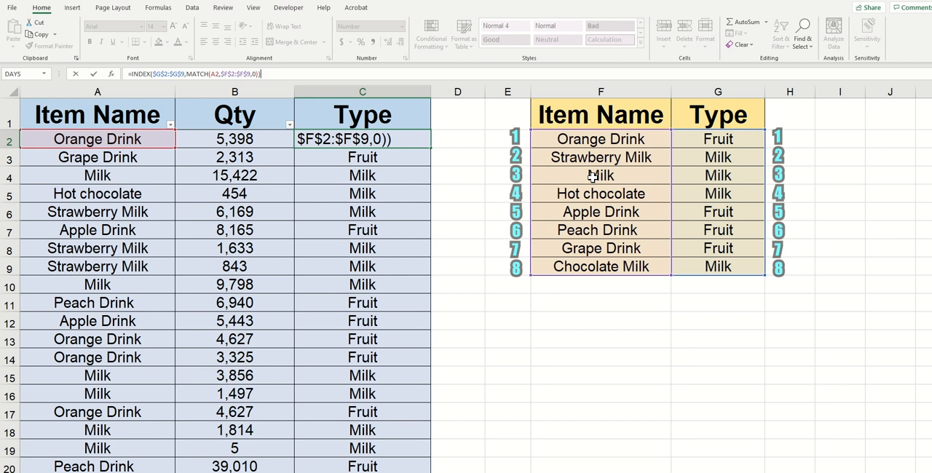
# Examine the cell references in the INDEX and MATCH formulas of C2, C3 and C4.
pyautogui.press('Return')
pyautogui.click(401, 139)
pyautogui.doubleClick(402, 156)
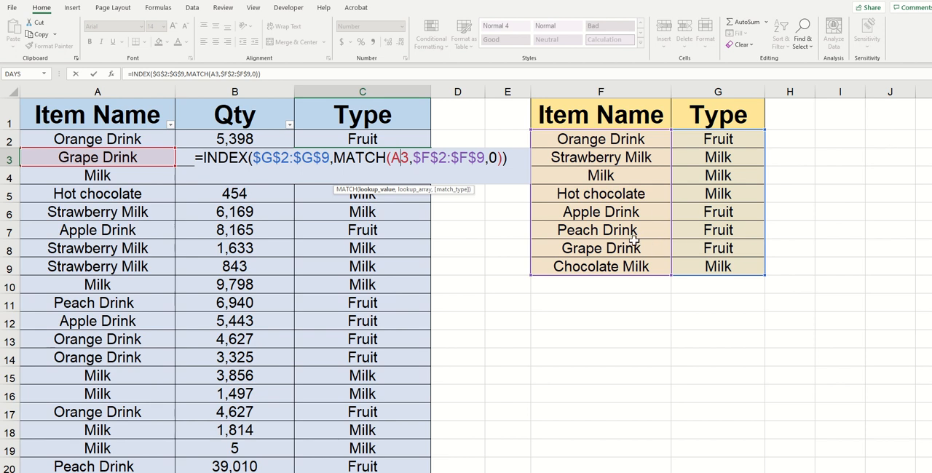
pyautogui.press('Return')
pyautogui.doubleClick(387, 176)
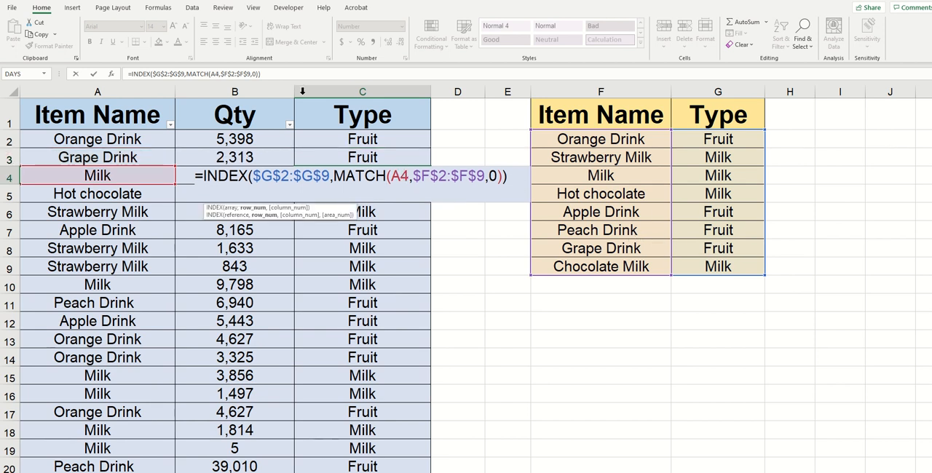
pyautogui.click(274, 75)
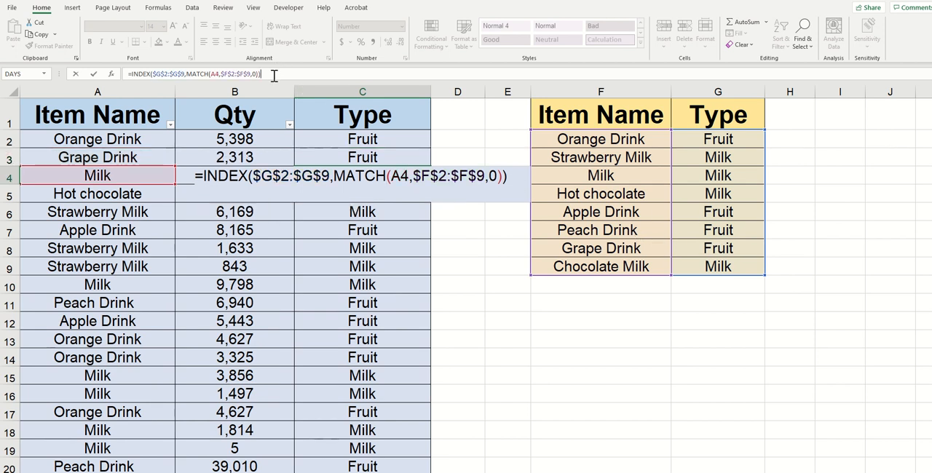